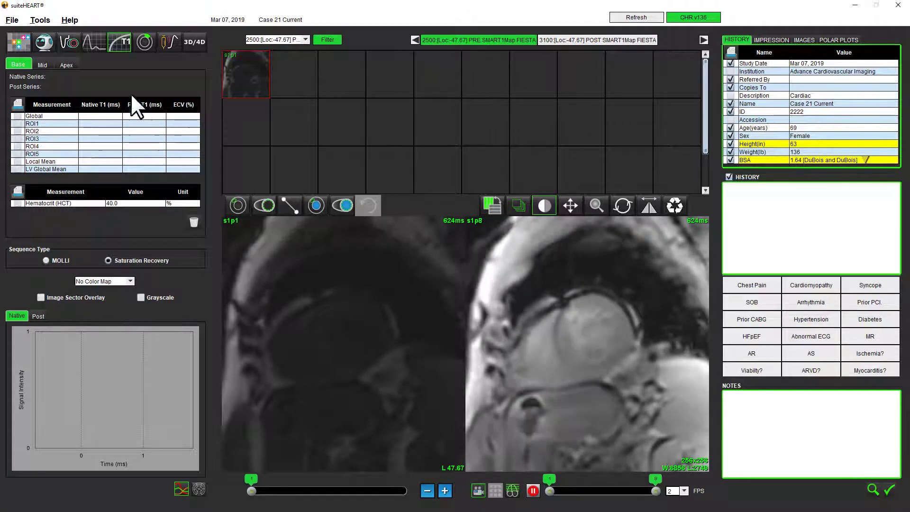
- For the Mid slice, bring the PRE SMART1Map FIESTA series to phase 8 and trace the left ventricular endocardial contour
{"action": "left_click", "coordinate": [42, 61]}
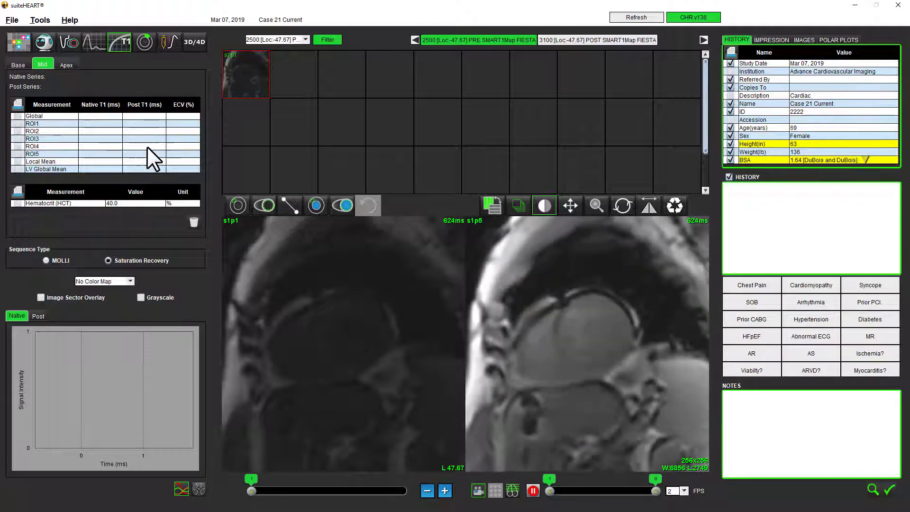
{"action": "left_click_drag", "start_coordinate": [252, 490], "coordinate": [398, 507]}
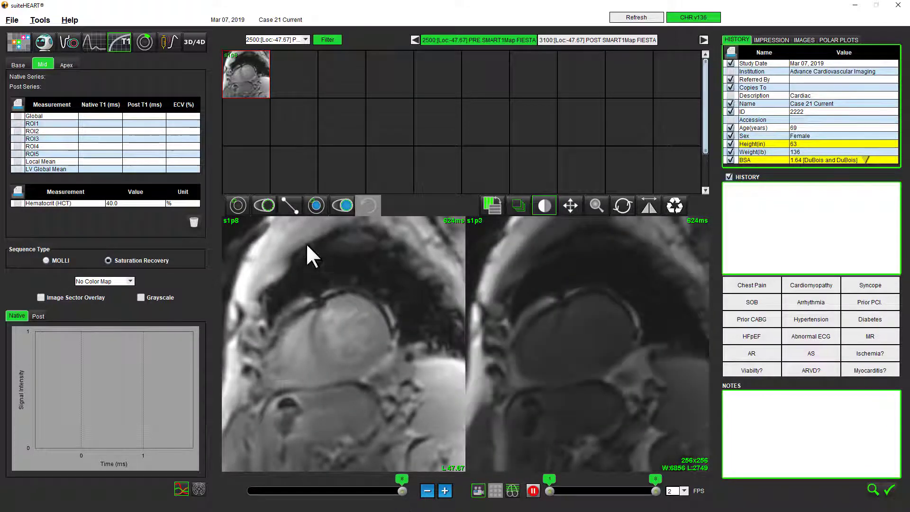
{"action": "left_click", "coordinate": [266, 203]}
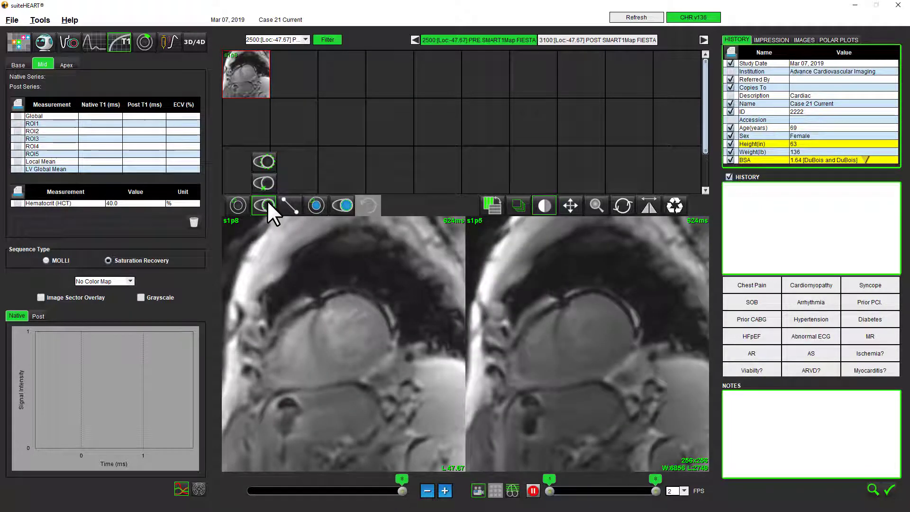
{"action": "left_click", "coordinate": [339, 303]}
{"action": "left_click", "coordinate": [378, 323]}
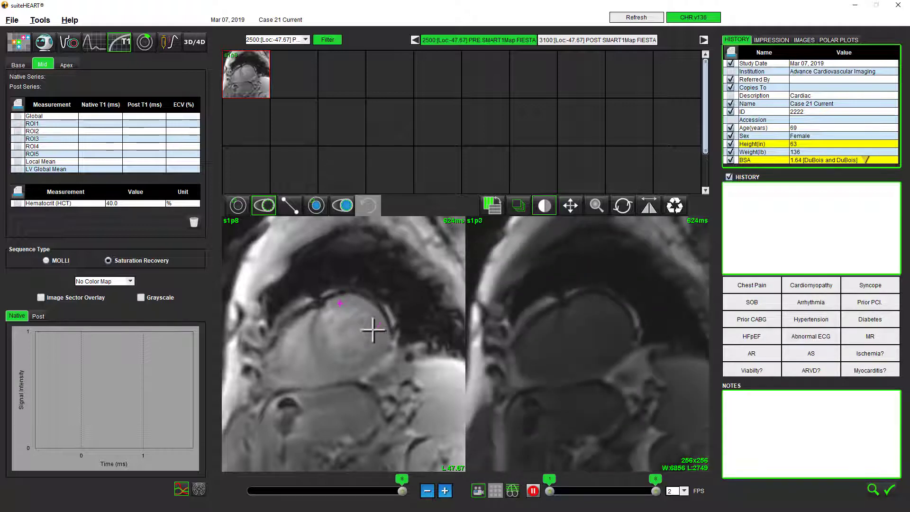
{"action": "left_click", "coordinate": [361, 360]}
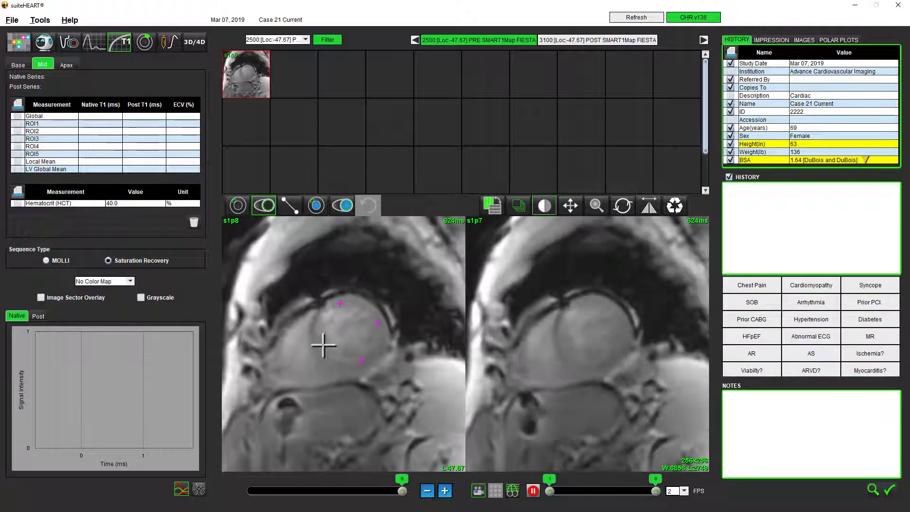
{"action": "left_click", "coordinate": [324, 346]}
- Trace the epicardial contour around the endocardium on the PRE image and mark the inferior right ventricular insertion point
{"action": "left_click", "coordinate": [264, 205]}
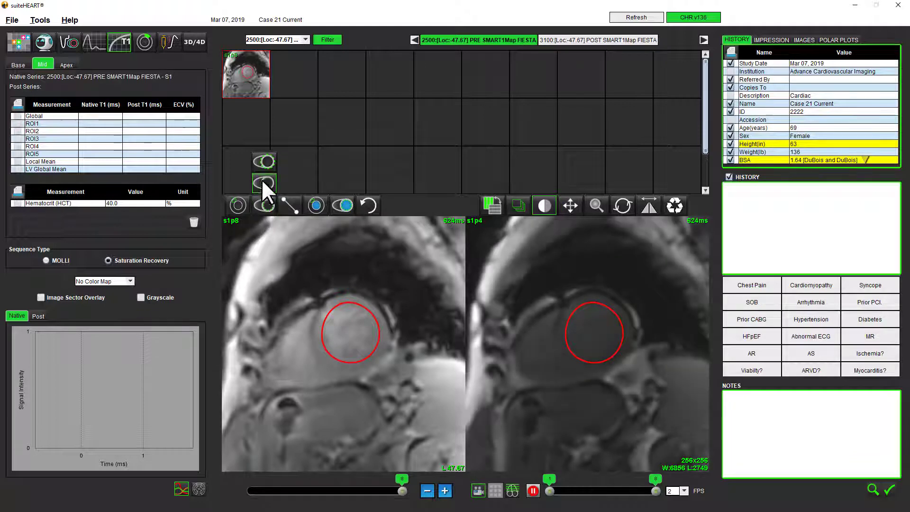
{"action": "left_click", "coordinate": [263, 162]}
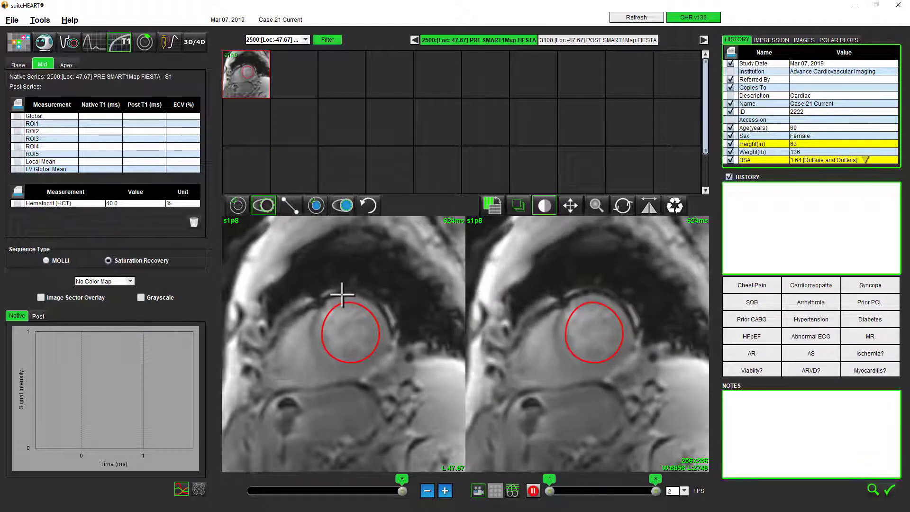
{"action": "left_click", "coordinate": [341, 294]}
{"action": "left_click", "coordinate": [382, 316]}
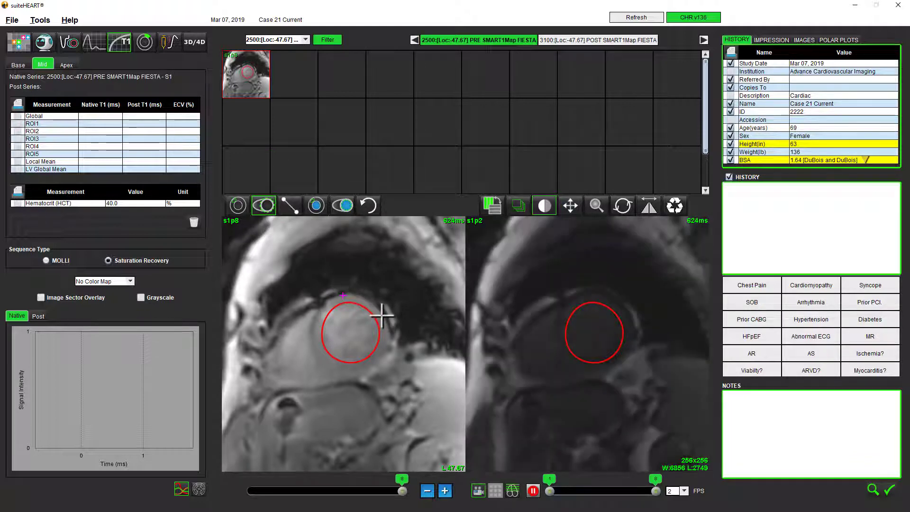
{"action": "left_click", "coordinate": [370, 365]}
{"action": "left_click", "coordinate": [315, 353]}
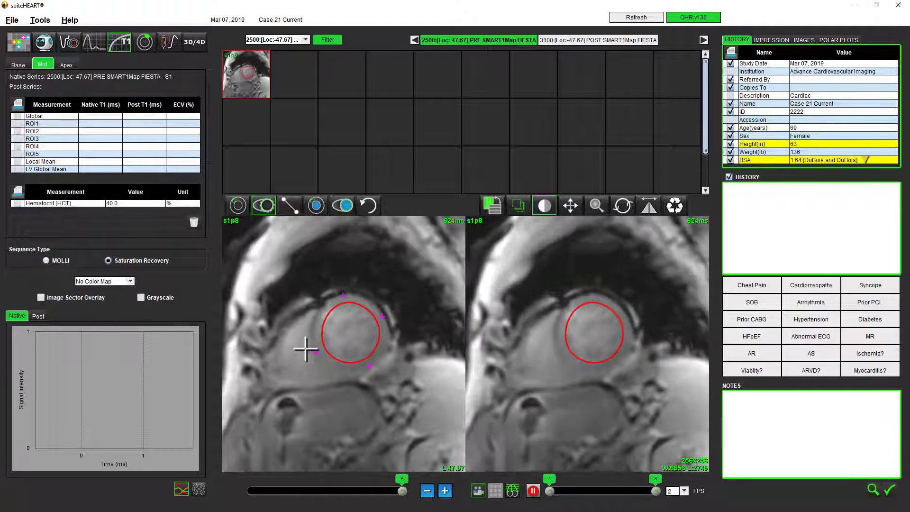
{"action": "left_click", "coordinate": [262, 205]}
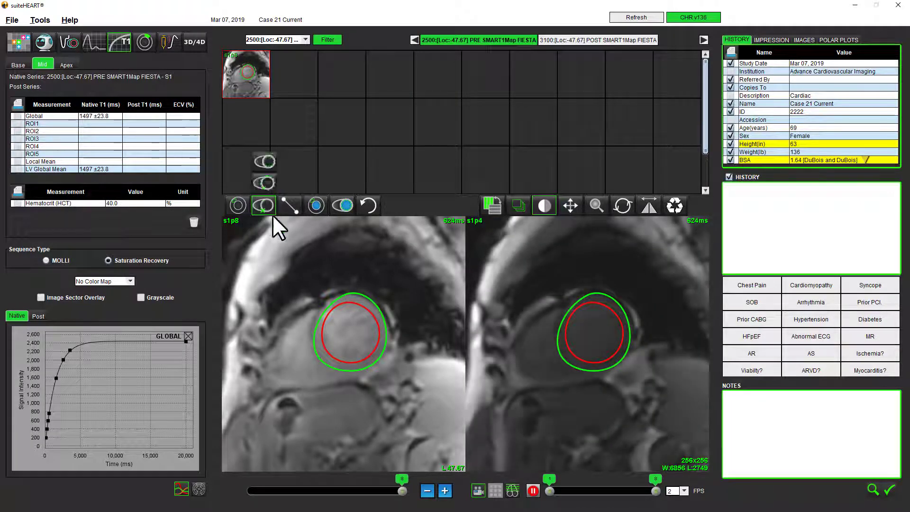
{"action": "left_click", "coordinate": [343, 376]}
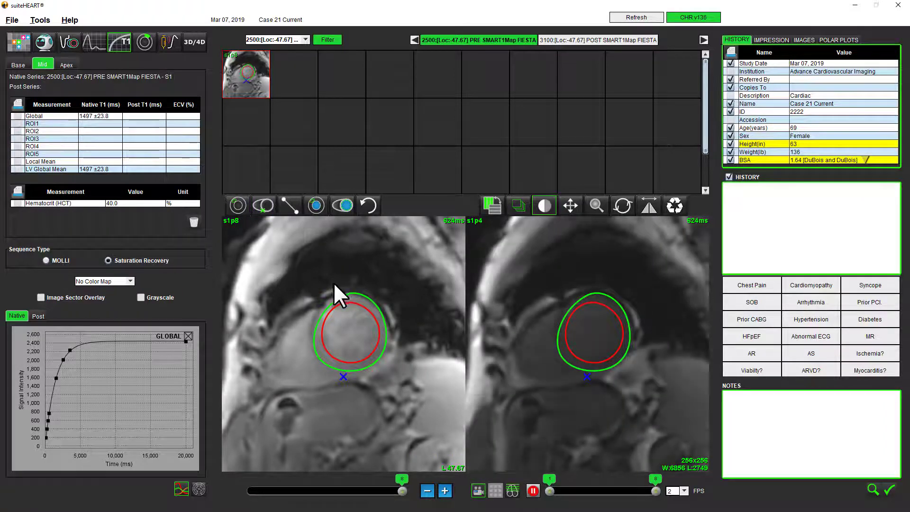
- Reshape the native epicardial contour along its anteroseptal edge to follow the myocardial border
{"action": "left_click", "coordinate": [342, 297]}
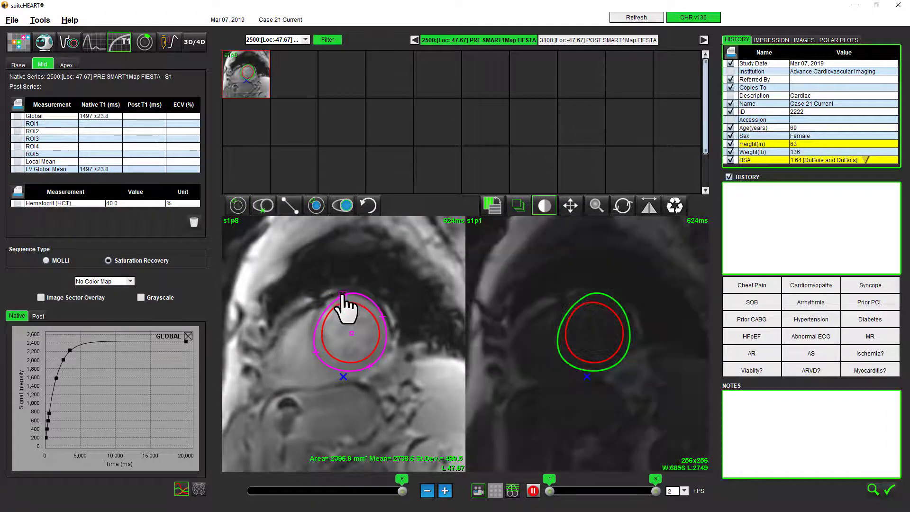
{"action": "left_click_drag", "start_coordinate": [342, 295], "coordinate": [332, 298]}
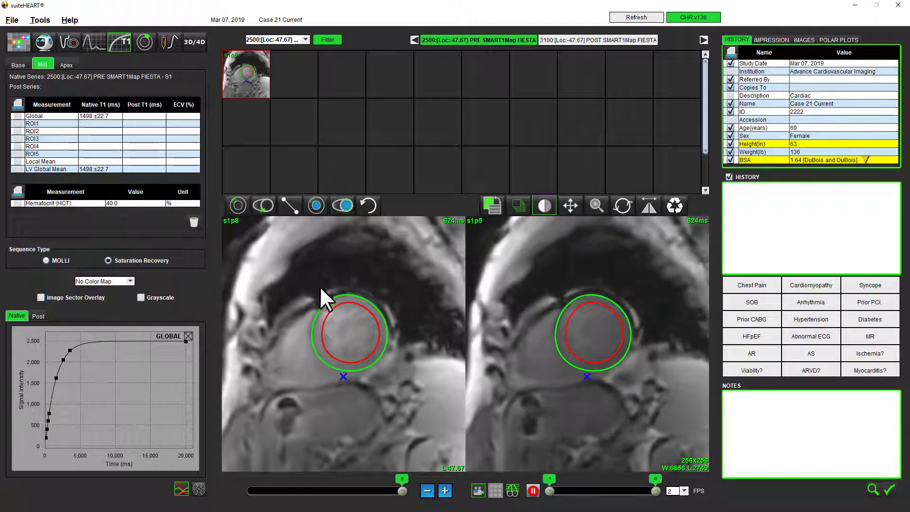
{"action": "left_click", "coordinate": [325, 302]}
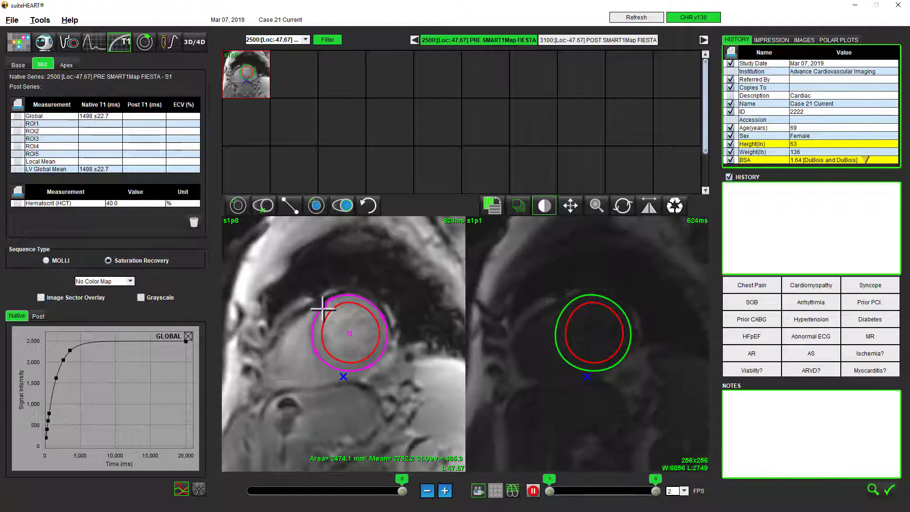
{"action": "left_click_drag", "start_coordinate": [322, 309], "coordinate": [318, 311]}
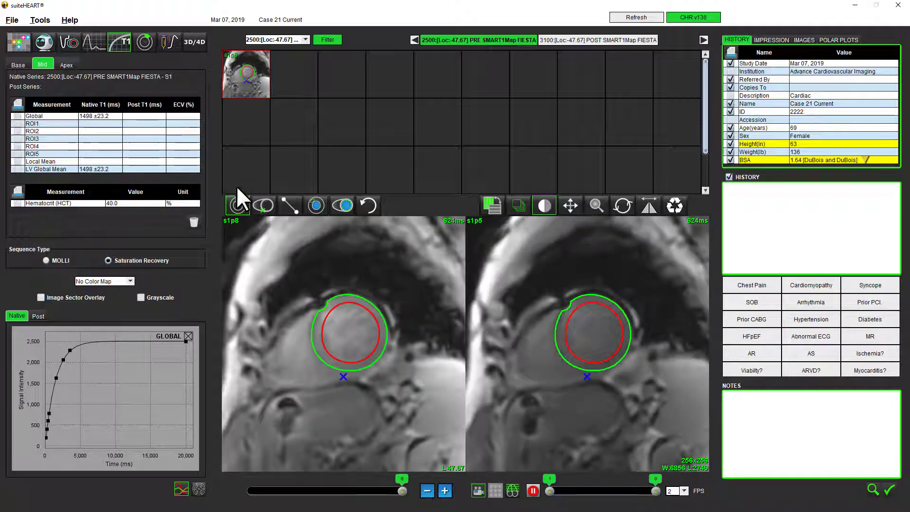
- Draw a small blood pool region of interest in the centre of the left ventricular cavity on the PRE image
{"action": "left_click", "coordinate": [237, 205]}
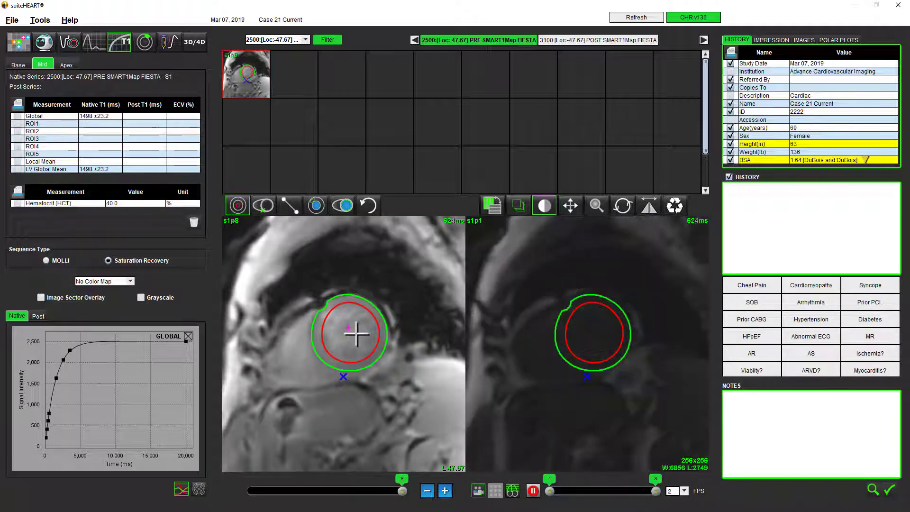
{"action": "left_click", "coordinate": [357, 335]}
{"action": "left_click", "coordinate": [351, 340]}
{"action": "left_click", "coordinate": [345, 339]}
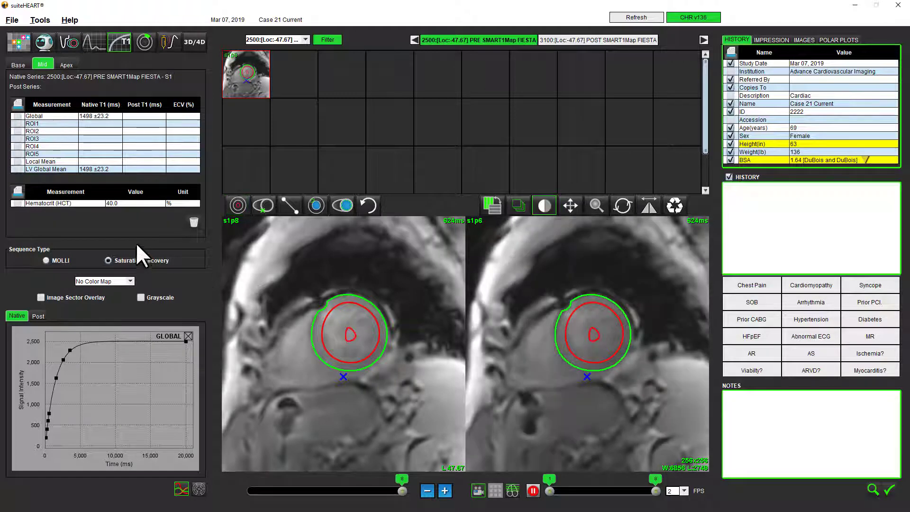
- Draw a local region of interest in the anterior myocardium of the PRE image and turn on Image Sector Overlay
{"action": "left_click", "coordinate": [237, 205]}
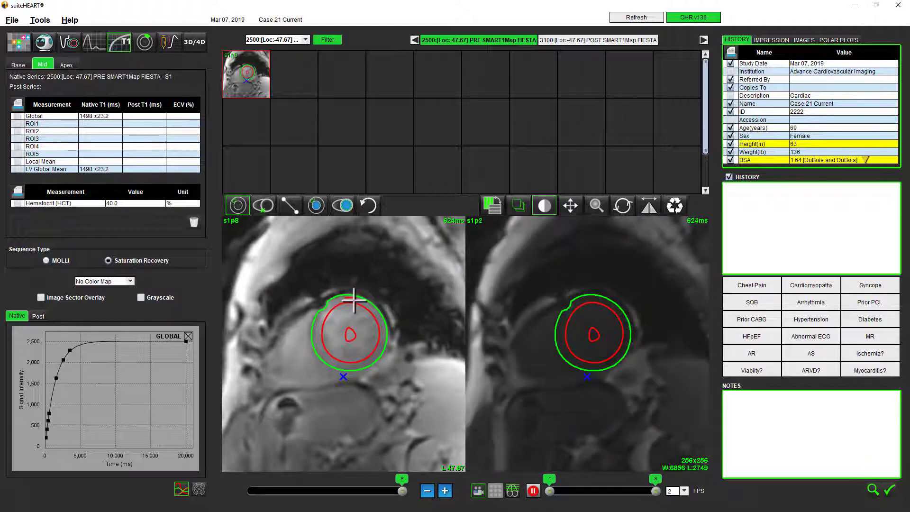
{"action": "left_click", "coordinate": [349, 299]}
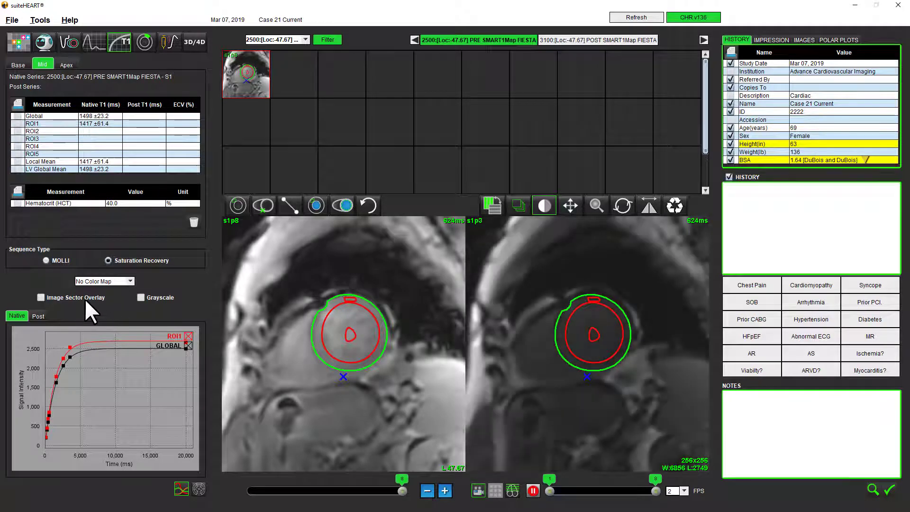
{"action": "left_click", "coordinate": [79, 294]}
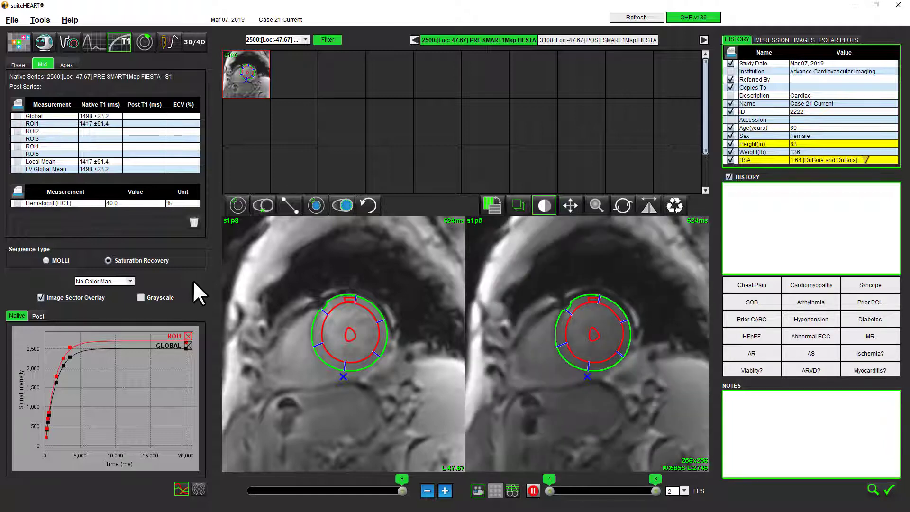
- Switch to the POST SMART1Map FIESTA series and trace the left ventricular endocardial contour
{"action": "left_click", "coordinate": [562, 40]}
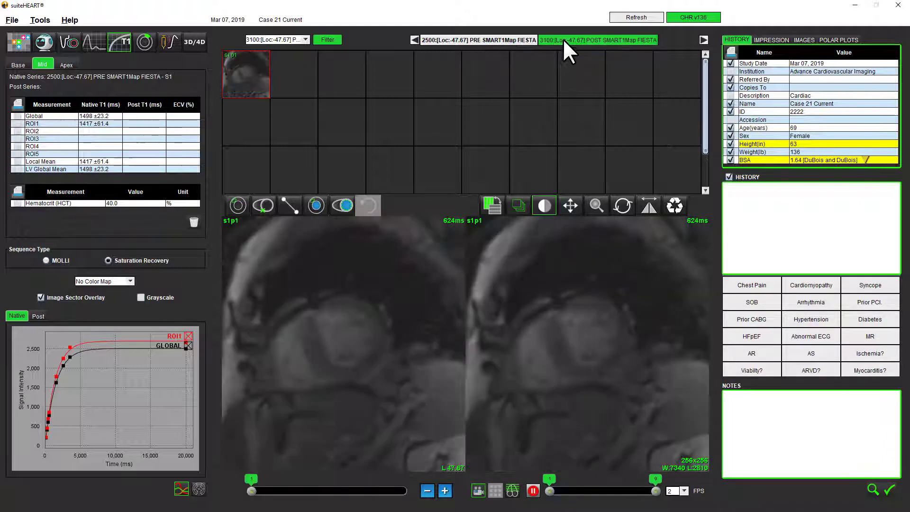
{"action": "left_click", "coordinate": [343, 202]}
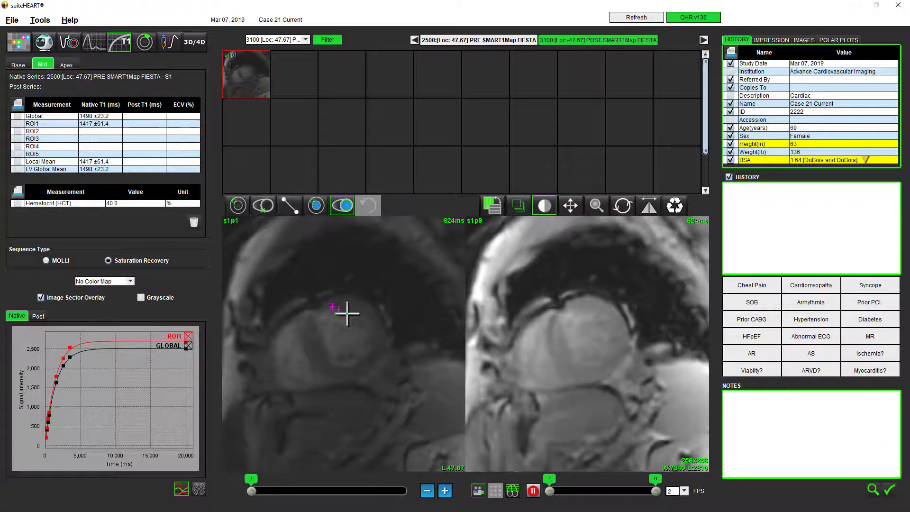
{"action": "left_click", "coordinate": [371, 324]}
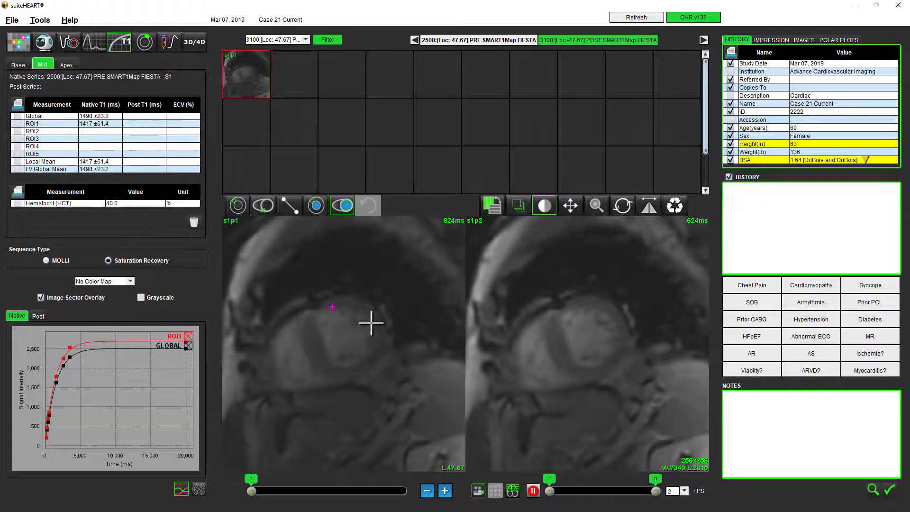
{"action": "left_click", "coordinate": [358, 363]}
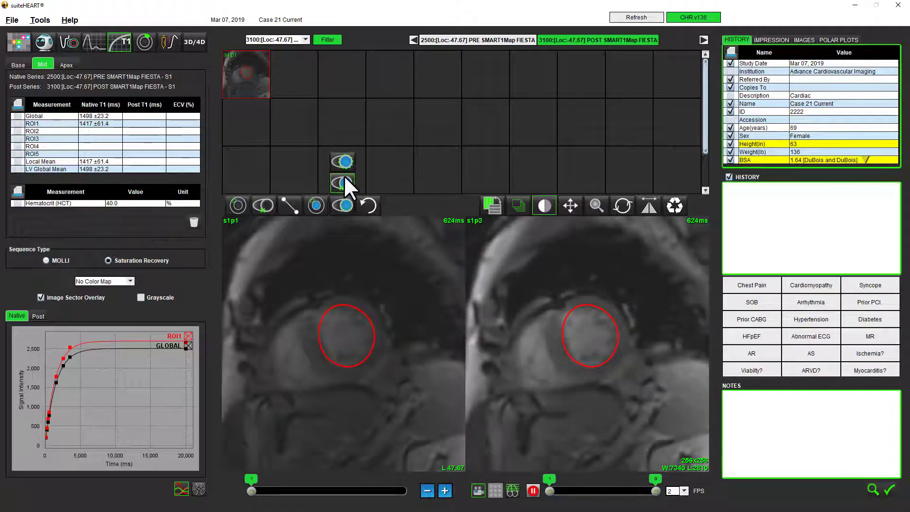
- Trace the left ventricular epicardial contour around the endocardium on the POST image
{"action": "left_click", "coordinate": [344, 181]}
{"action": "left_click", "coordinate": [331, 297]}
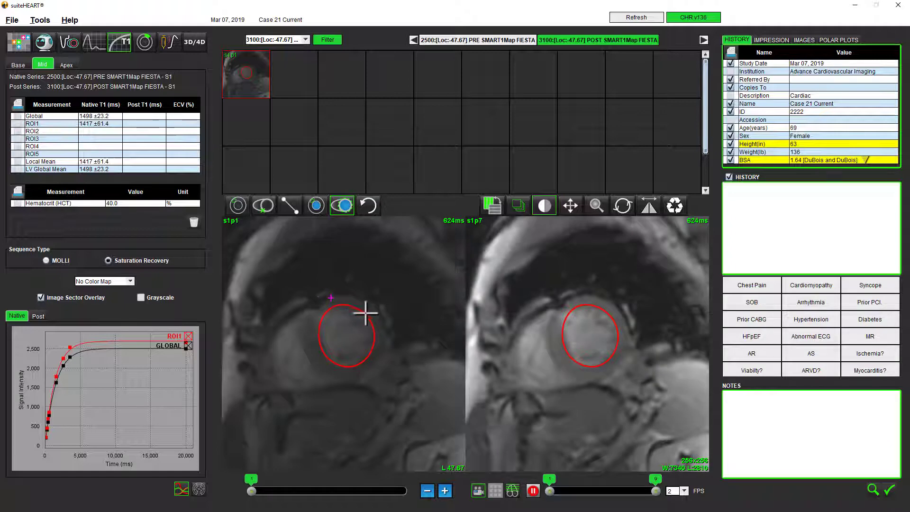
{"action": "left_click", "coordinate": [377, 316]}
{"action": "left_click", "coordinate": [364, 372]}
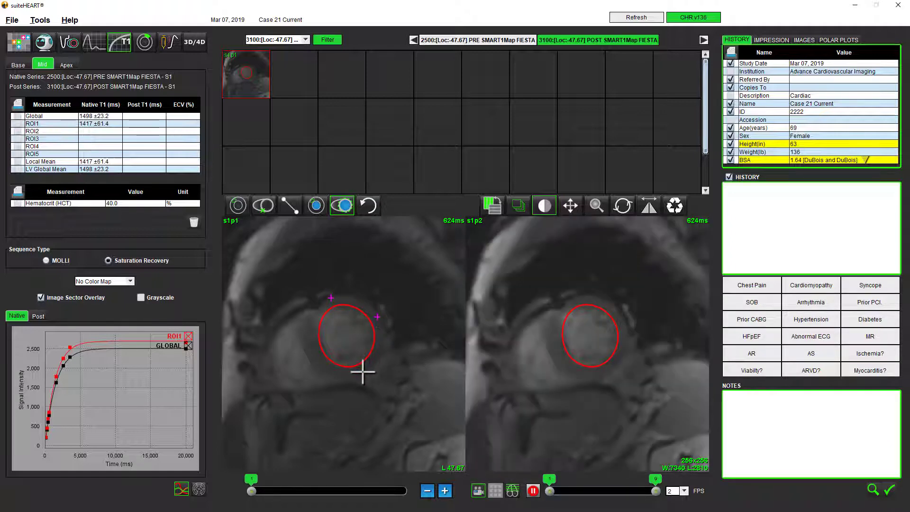
{"action": "left_click", "coordinate": [308, 350]}
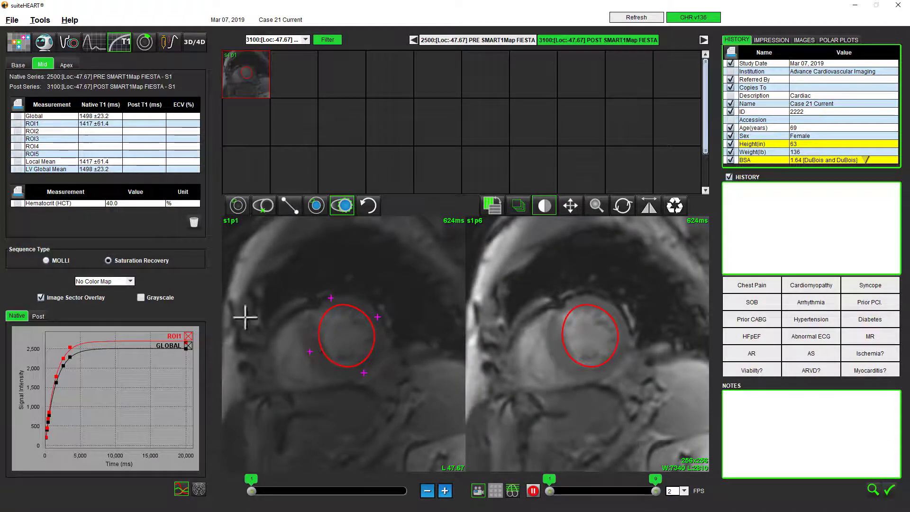
{"action": "left_click", "coordinate": [319, 204]}
- Mark the inferior right ventricular insertion point at the lower edge of the epicardial contour on the POST image
{"action": "left_click", "coordinate": [342, 205]}
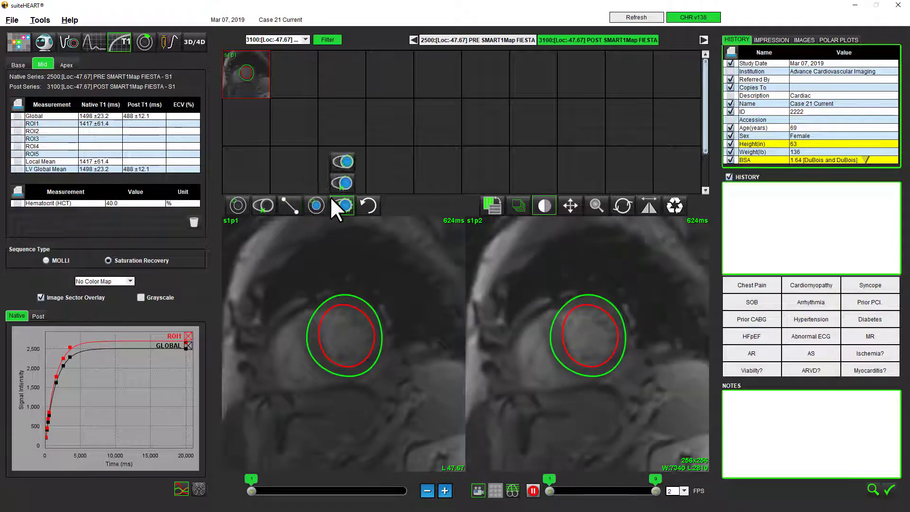
{"action": "left_click", "coordinate": [338, 183]}
{"action": "left_click", "coordinate": [342, 379]}
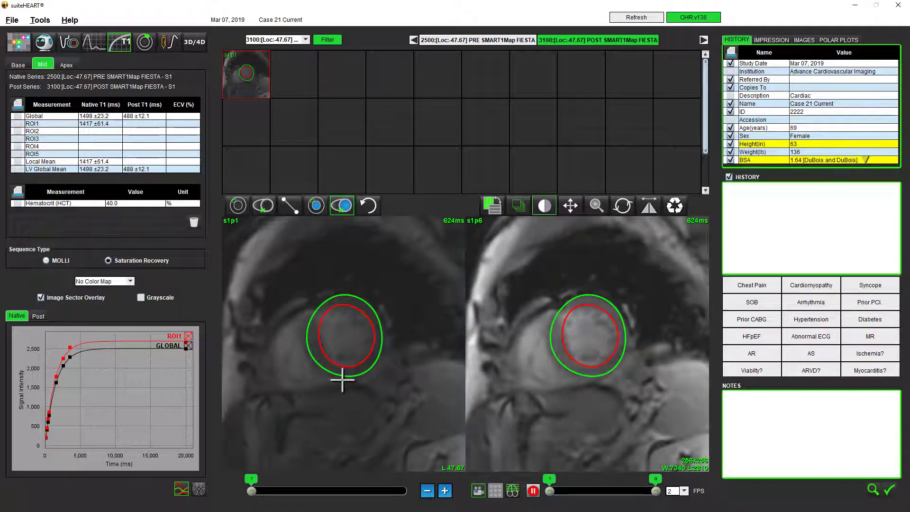
- Draw a small post-contrast blood pool region of interest in the centre of the left ventricular cavity
{"action": "left_click", "coordinate": [294, 207]}
{"action": "left_click", "coordinate": [317, 205]}
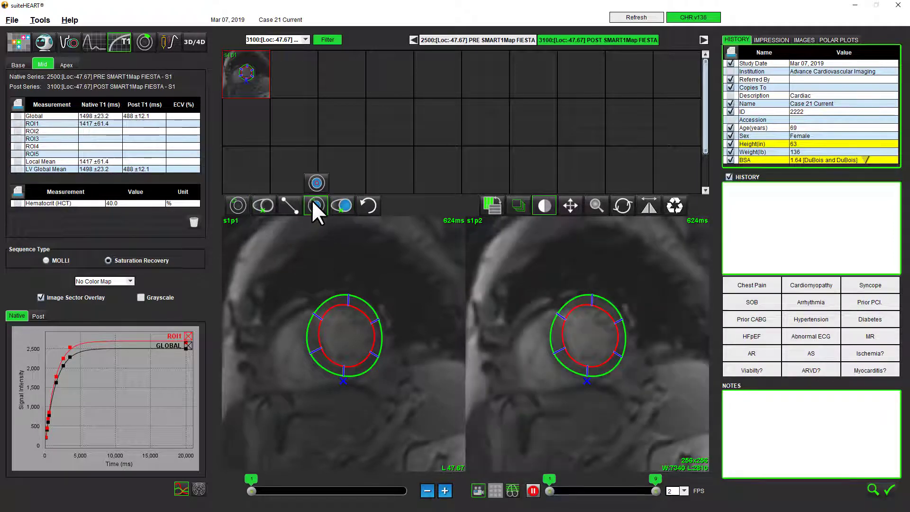
{"action": "left_click", "coordinate": [314, 184]}
{"action": "mouse_move", "coordinate": [341, 330]}
{"action": "left_mouse_down"}
{"action": "mouse_move", "coordinate": [349, 335]}
{"action": "mouse_move", "coordinate": [341, 341]}
{"action": "mouse_move", "coordinate": [340, 331]}
{"action": "left_mouse_up"}
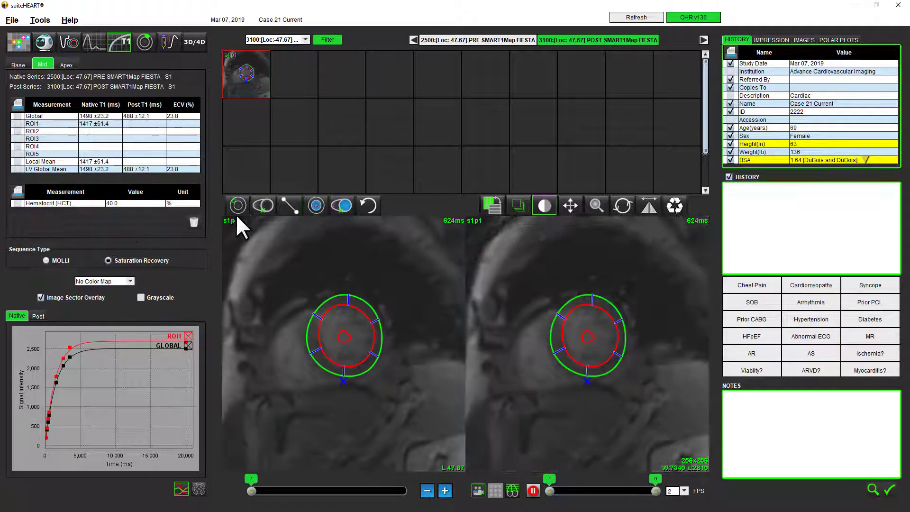
- Draw a local region of interest in the anterior myocardium of the POST image, matching the native ROI1 location
{"action": "left_click", "coordinate": [316, 205]}
{"action": "left_click", "coordinate": [314, 184]}
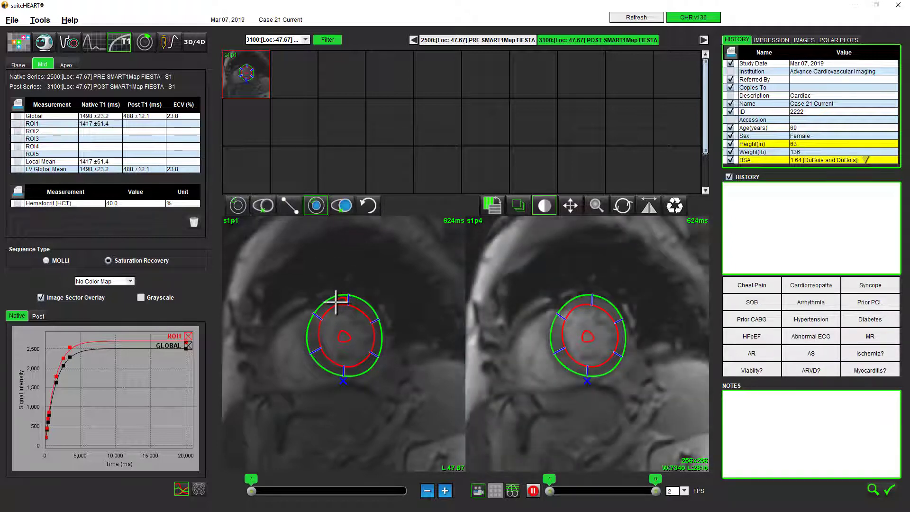
{"action": "left_click", "coordinate": [340, 301]}
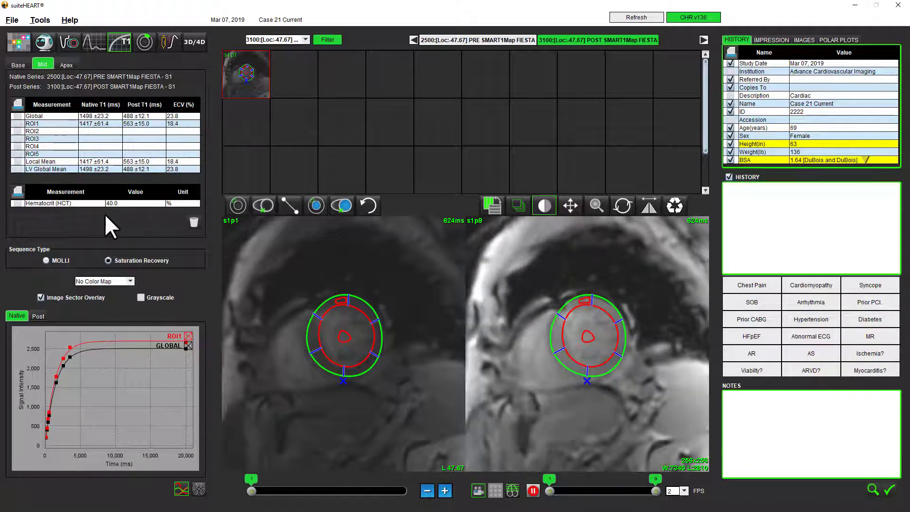
- Set the Hematocrit (HCT) value to 35 % and display the T1 results as a polar plot
{"action": "left_click", "coordinate": [109, 203]}
{"action": "double_click", "coordinate": [112, 203]}
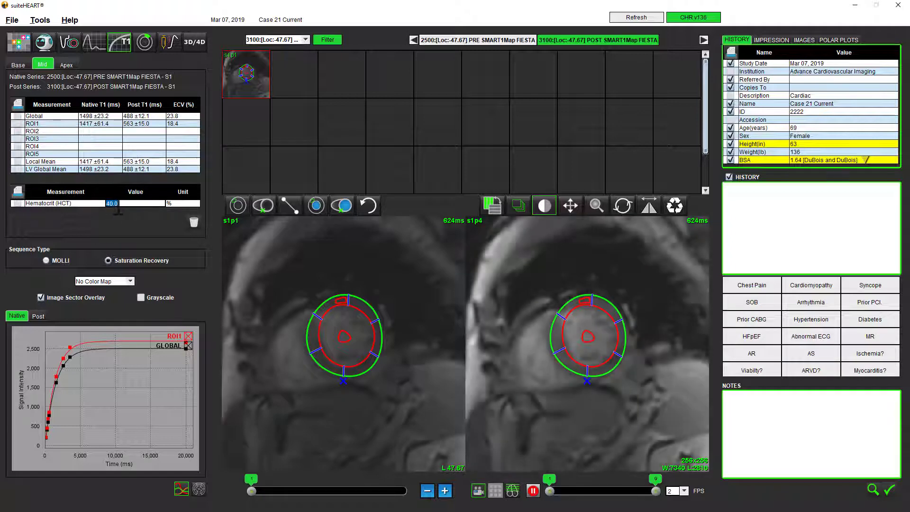
{"action": "type", "text": "35"}
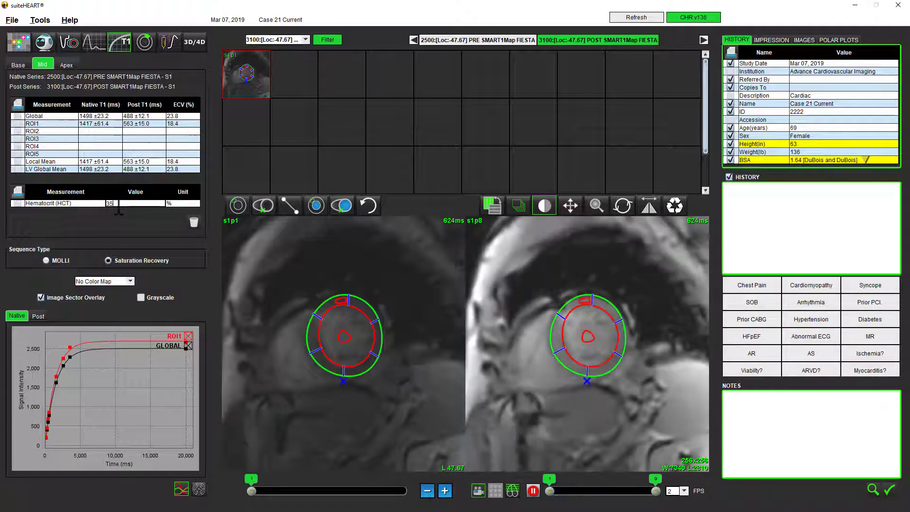
{"action": "key", "text": "Return"}
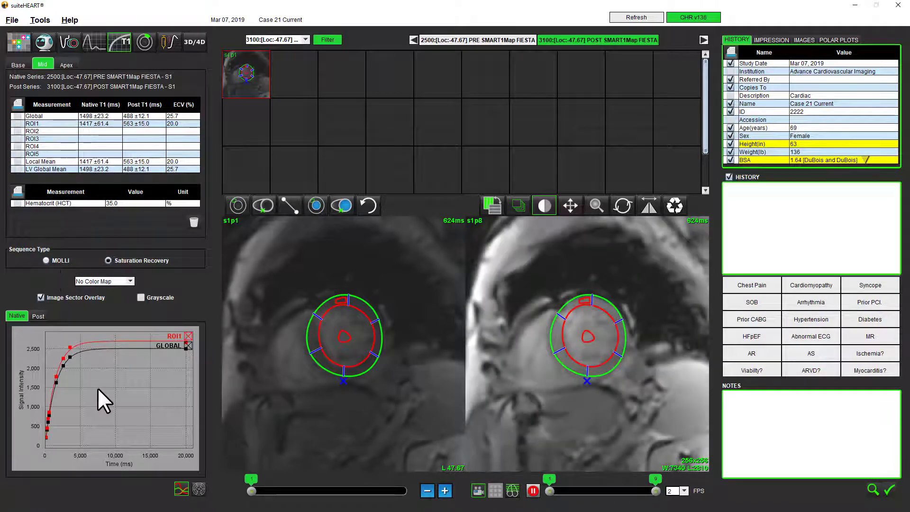
{"action": "left_click", "coordinate": [199, 489]}
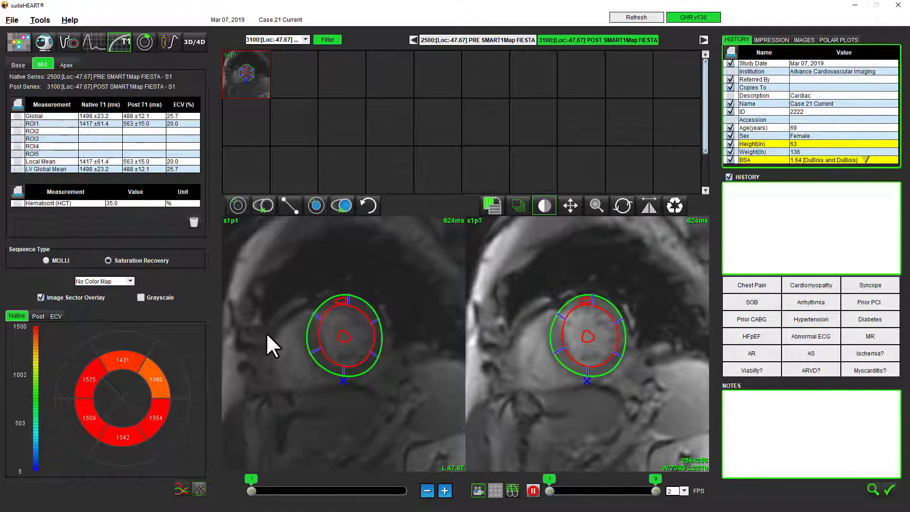
- Open the list of help resources
{"action": "left_click", "coordinate": [70, 21]}
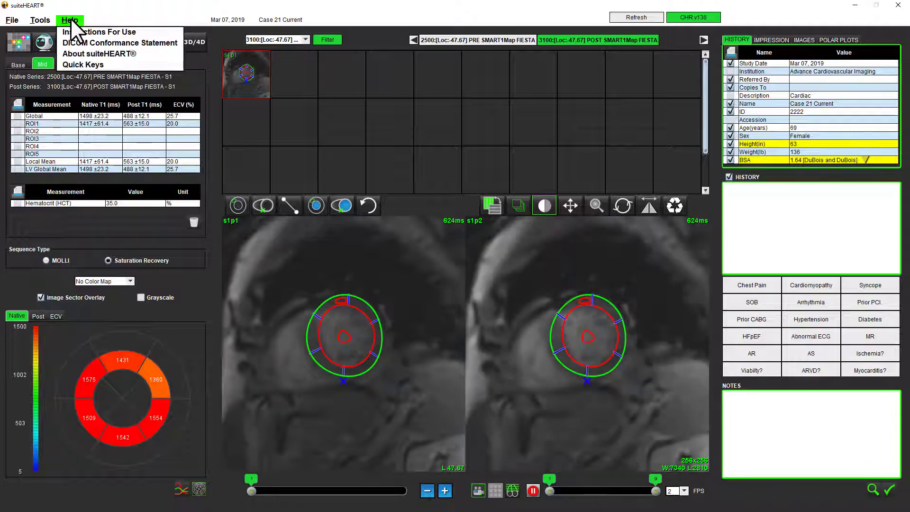